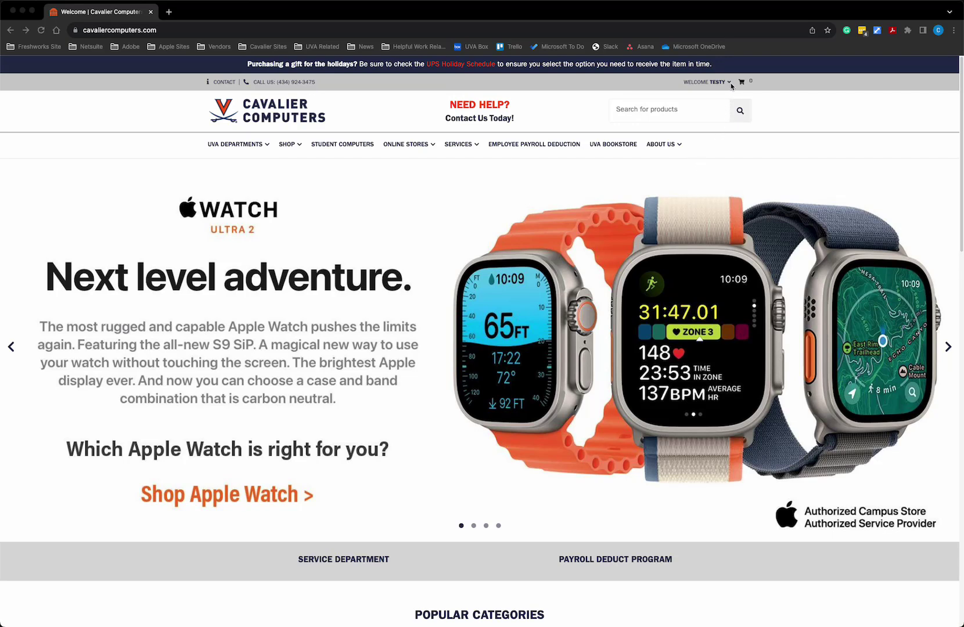
Open the Account Balance page from the billing section of the signed-in account
click(780, 94)
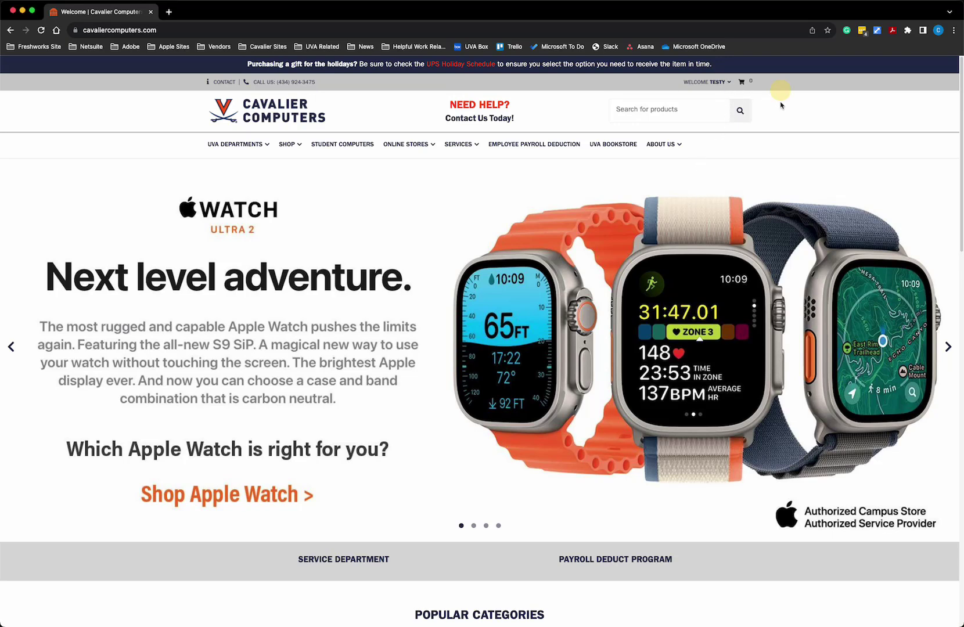
click(720, 82)
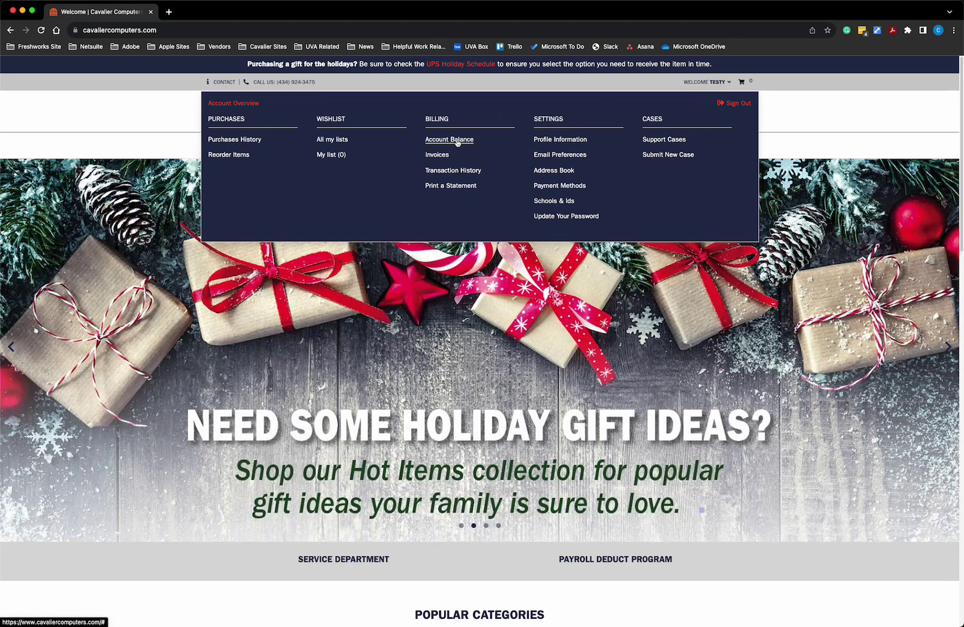
click(456, 140)
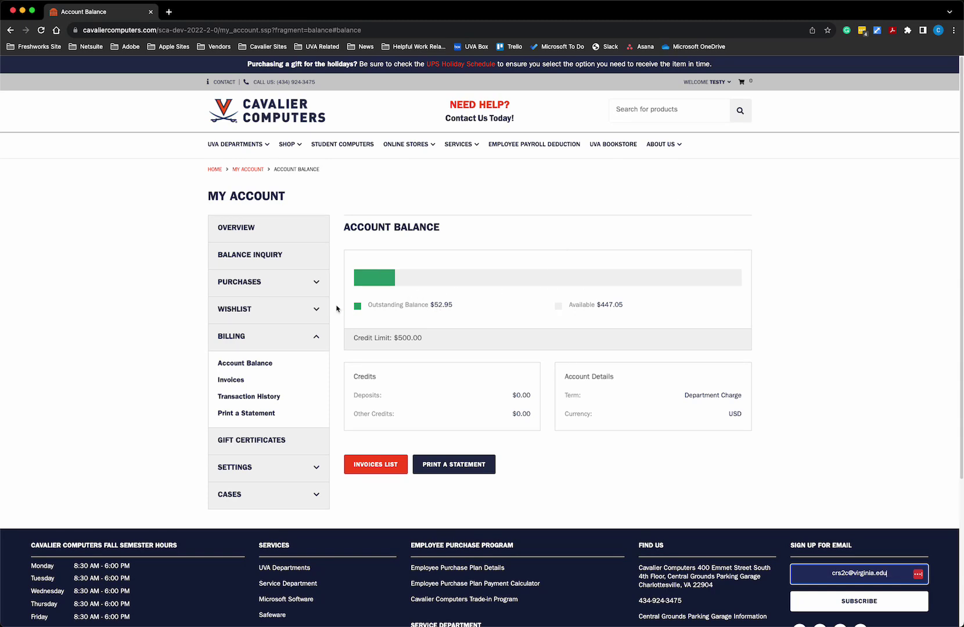
Select the partially paid open invoice in the invoice list and start a payment for it
click(241, 381)
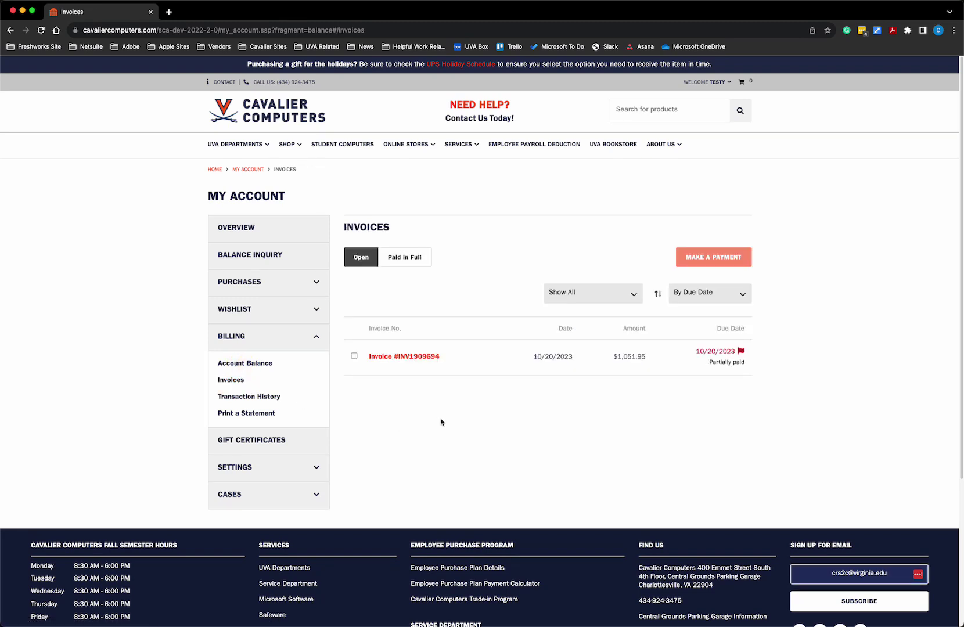
click(354, 357)
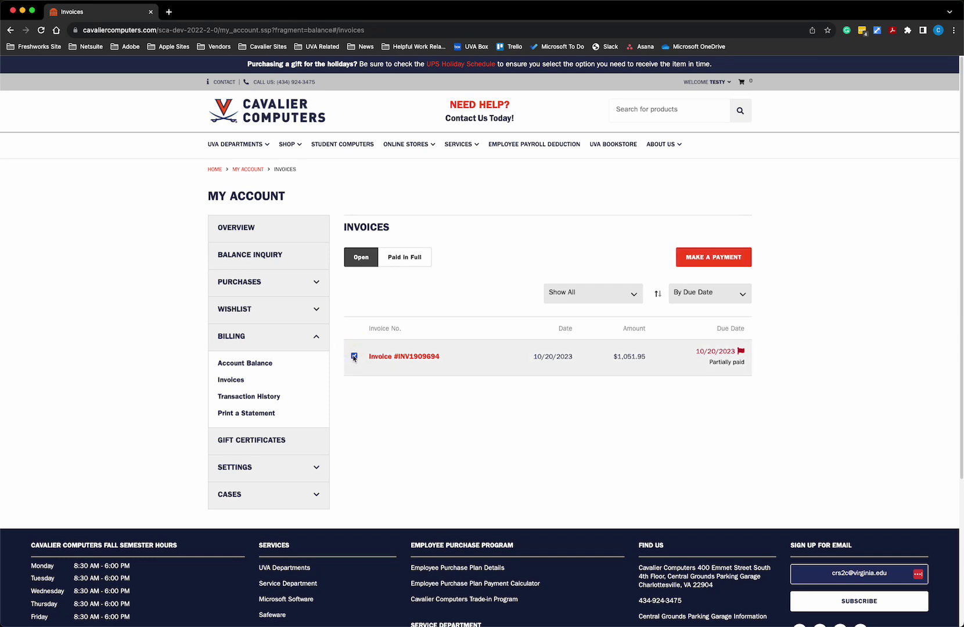
click(715, 255)
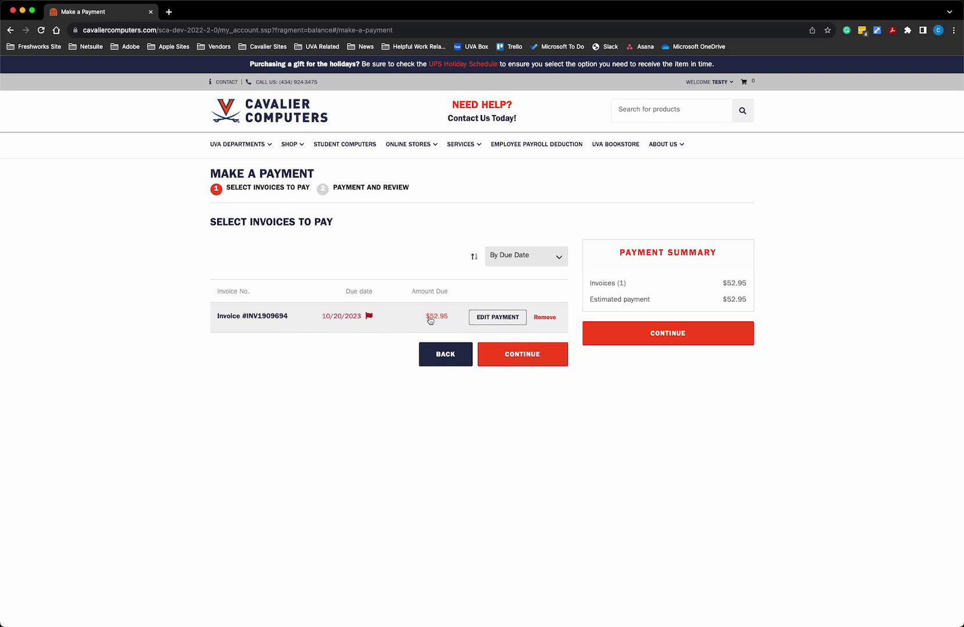
Change the invoice's amount to pay to 1.00 and save it as a partial payment
click(512, 322)
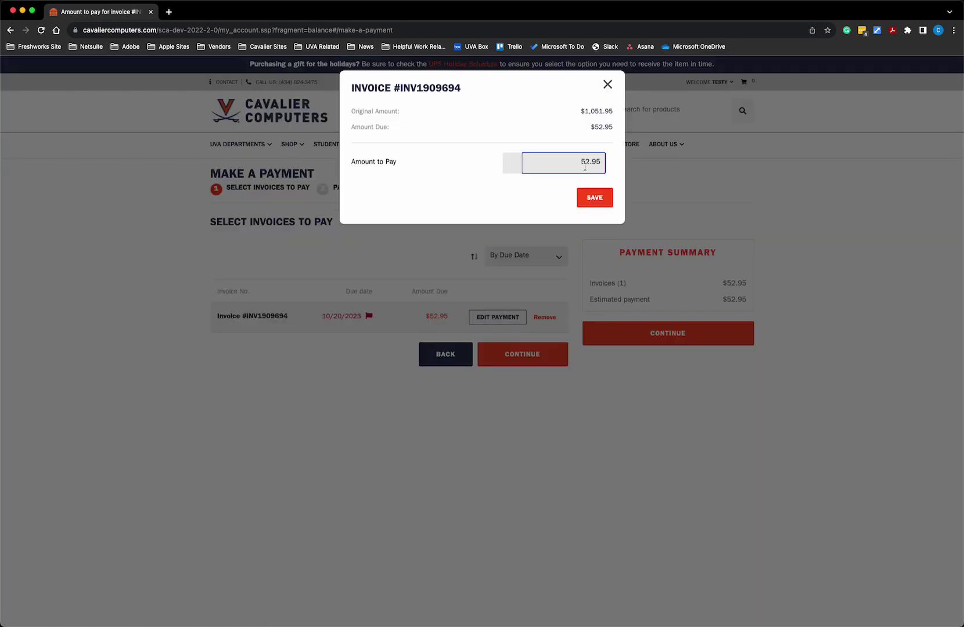
drag(581, 166, 620, 167)
text(1)
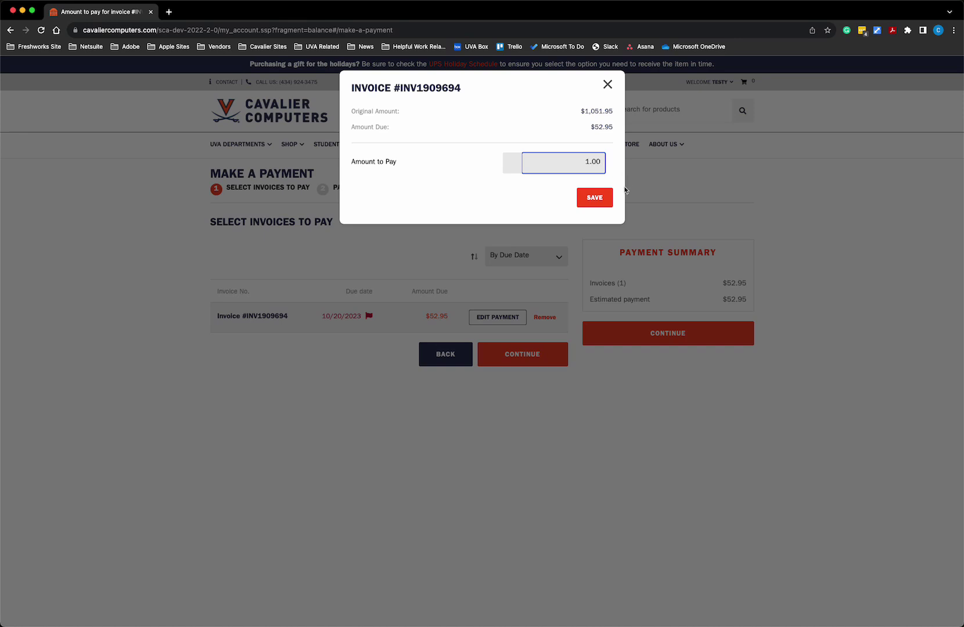
click(594, 198)
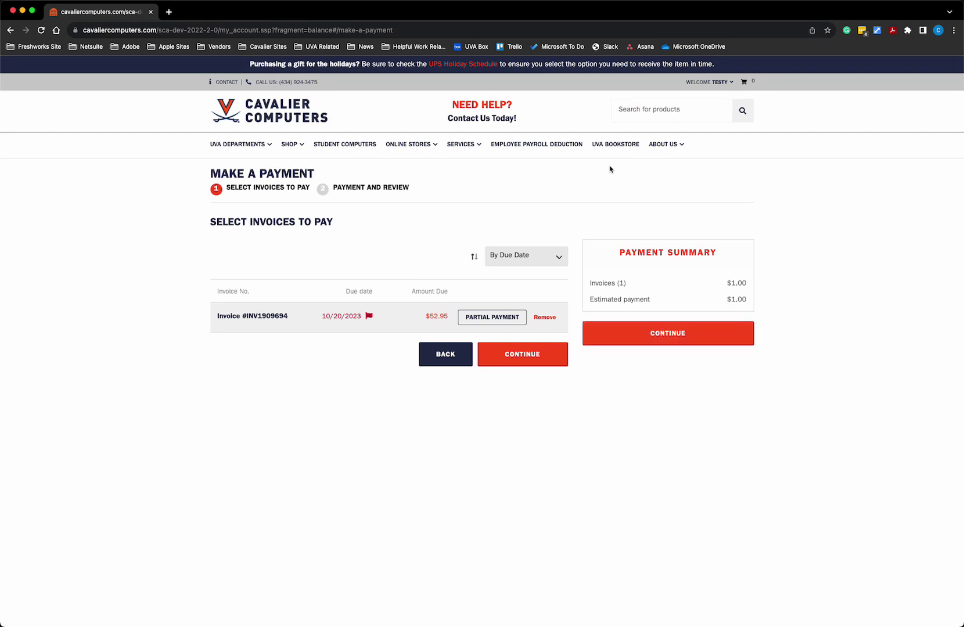
From the account overview, view the account balance and the transaction history with its end-date calendar
click(732, 88)
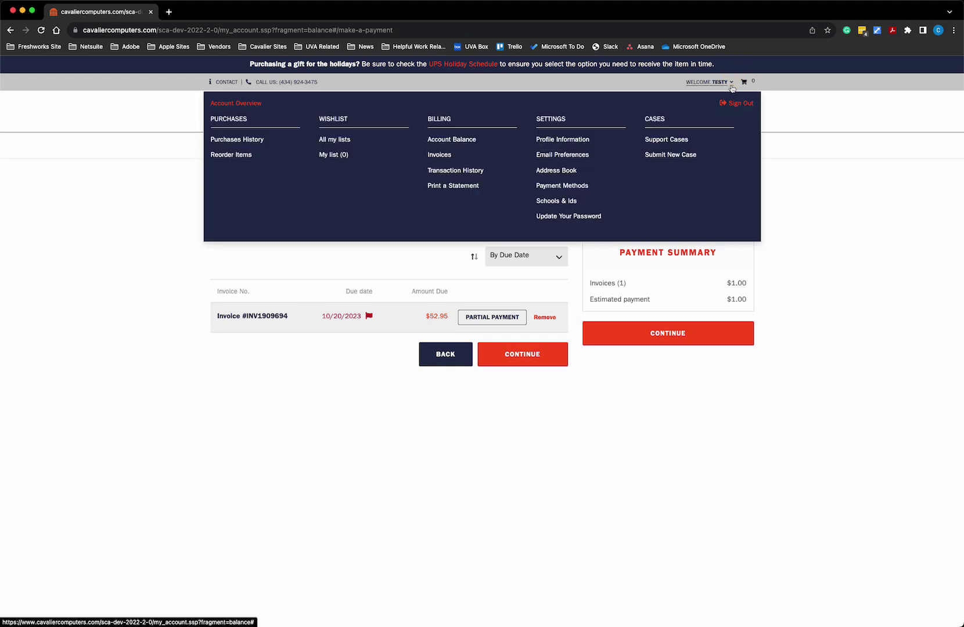
click(238, 105)
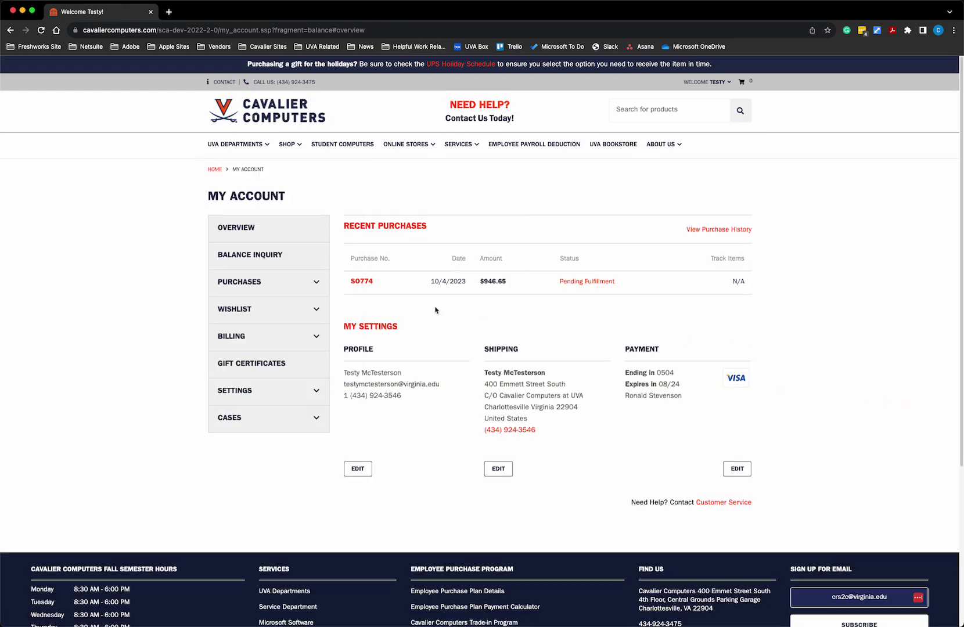
click(253, 337)
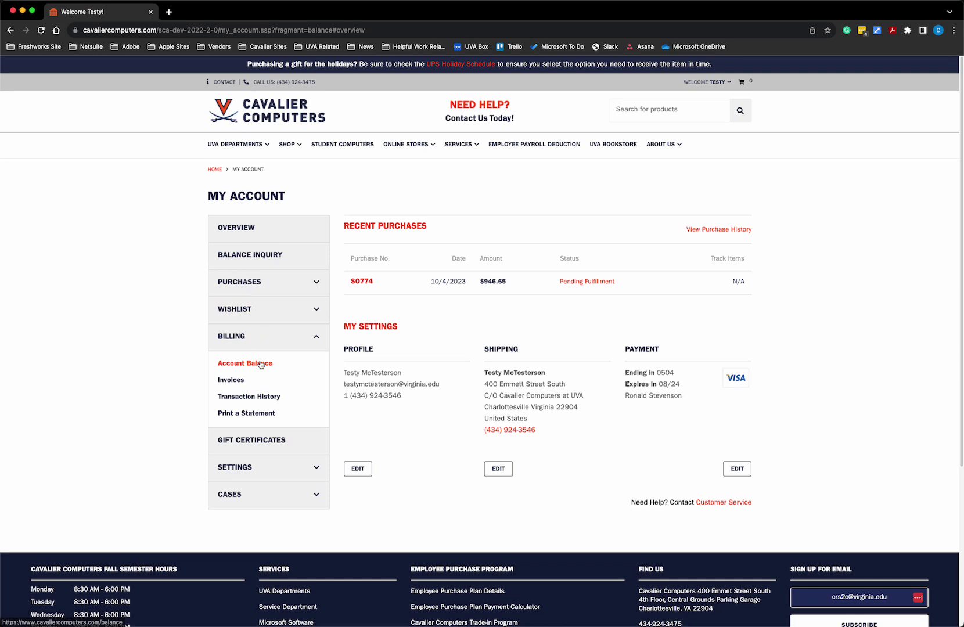
click(260, 364)
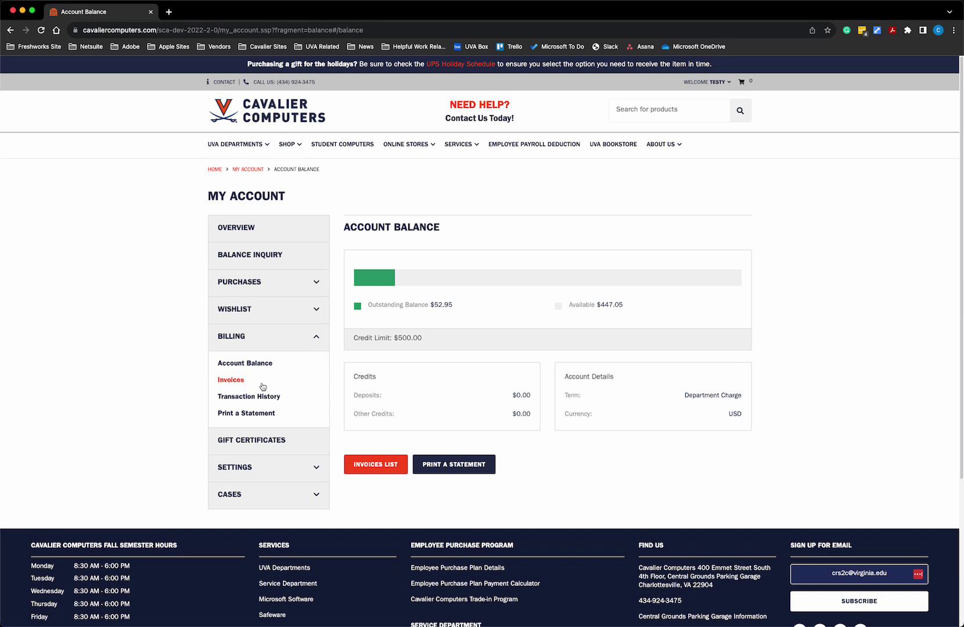
click(245, 396)
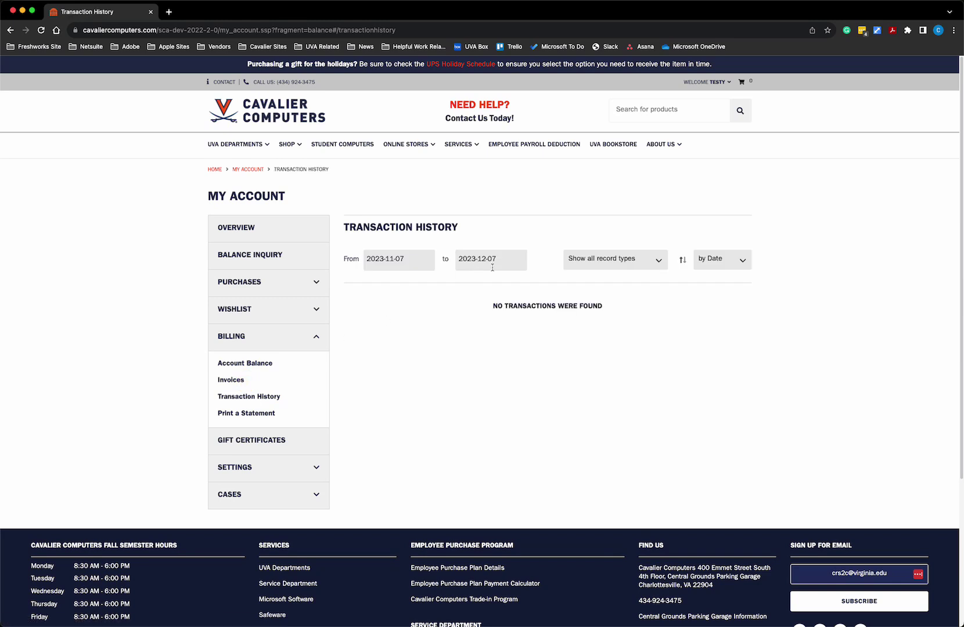
click(491, 267)
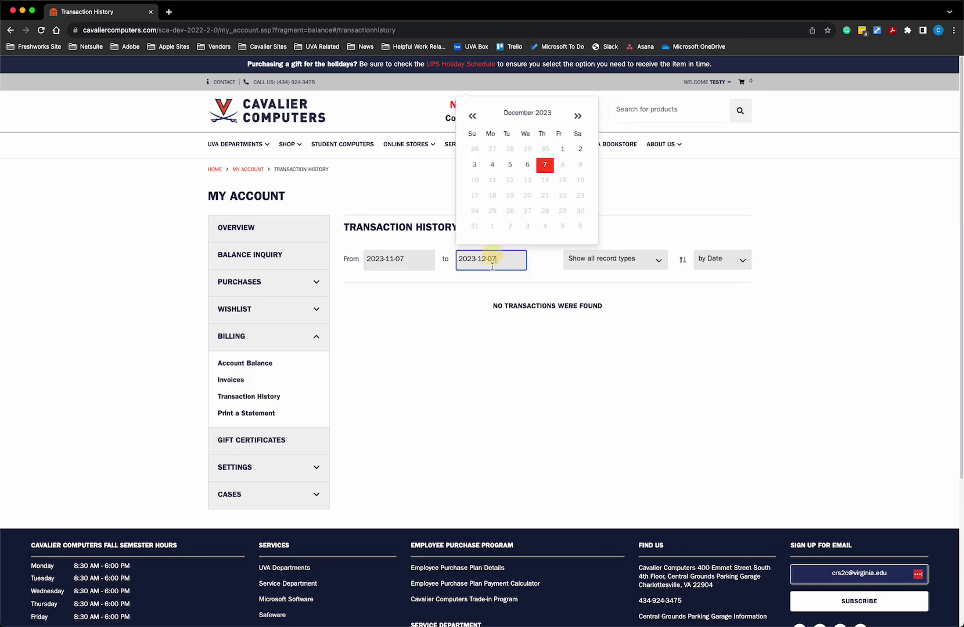
Open the purchase history and set its start date to 2023-10-01
click(251, 289)
click(251, 313)
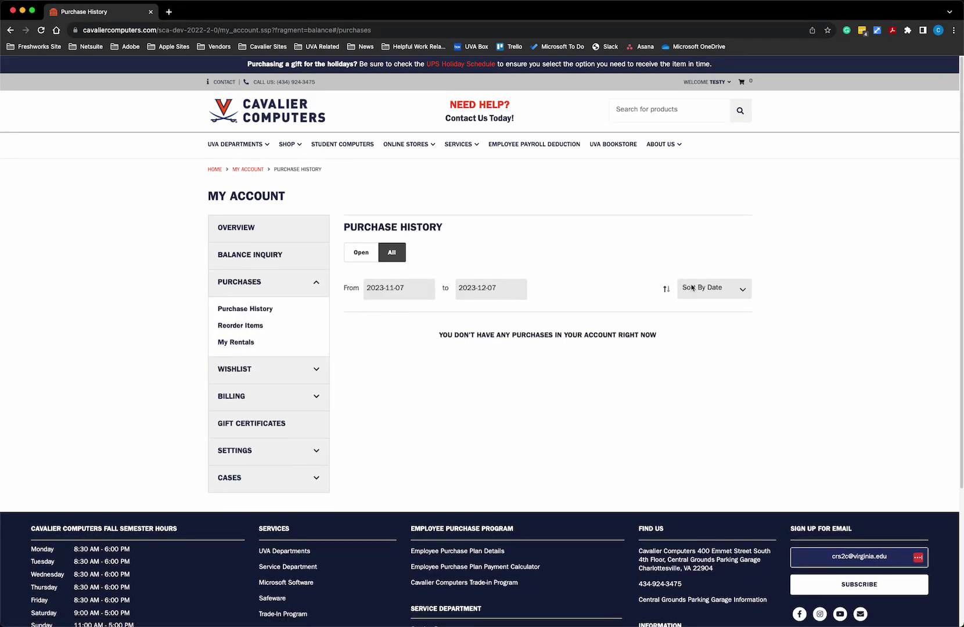
click(417, 287)
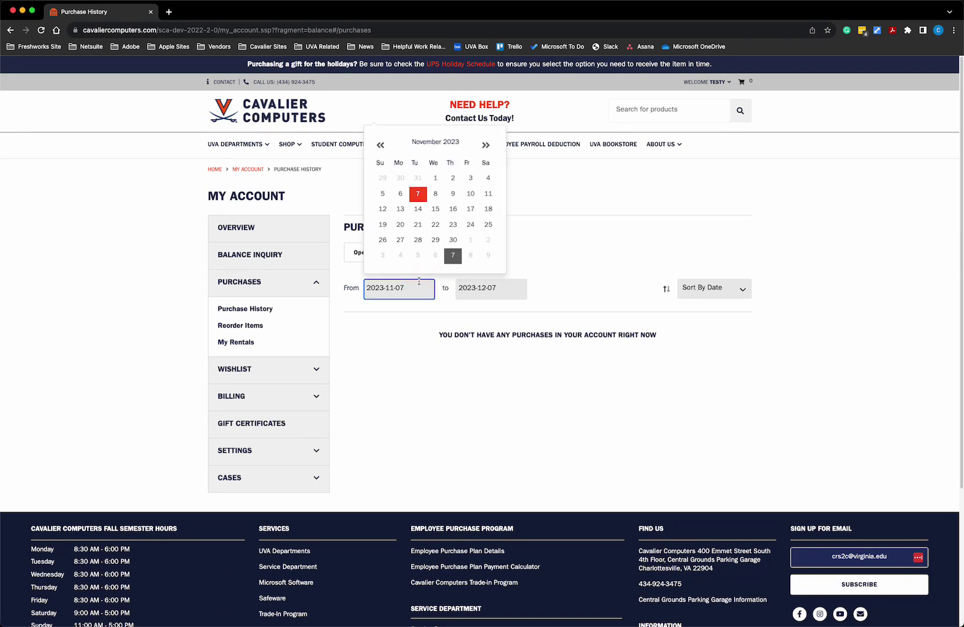
click(380, 146)
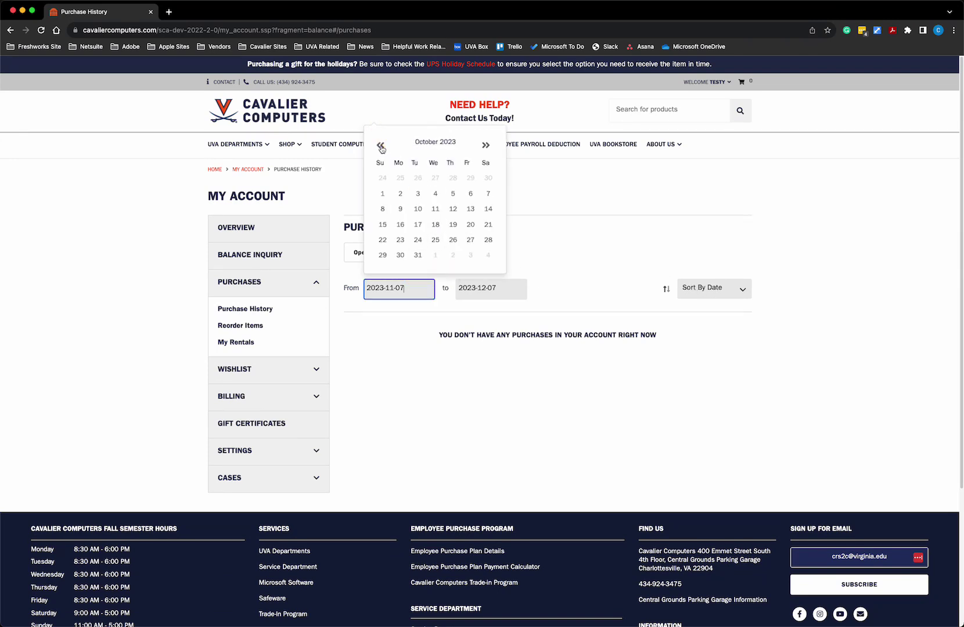
click(382, 194)
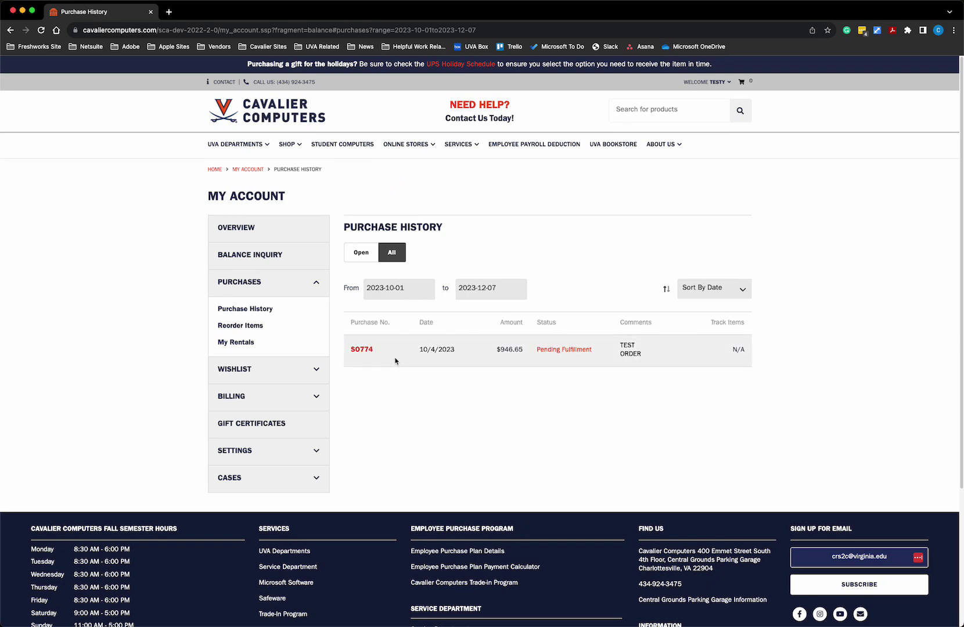
Revisit the account balance and the list of open invoices in the billing section
click(290, 399)
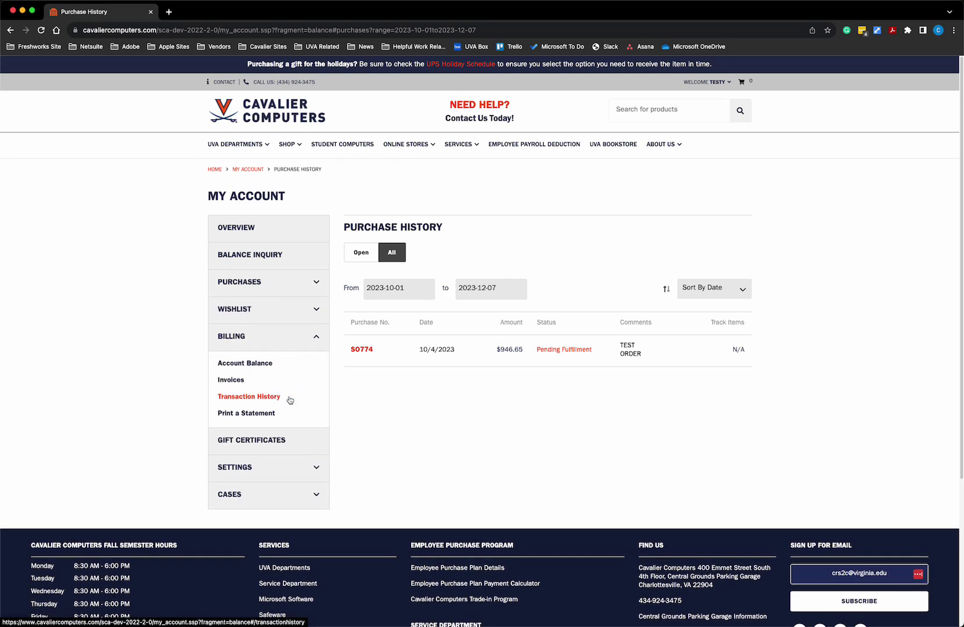
click(263, 363)
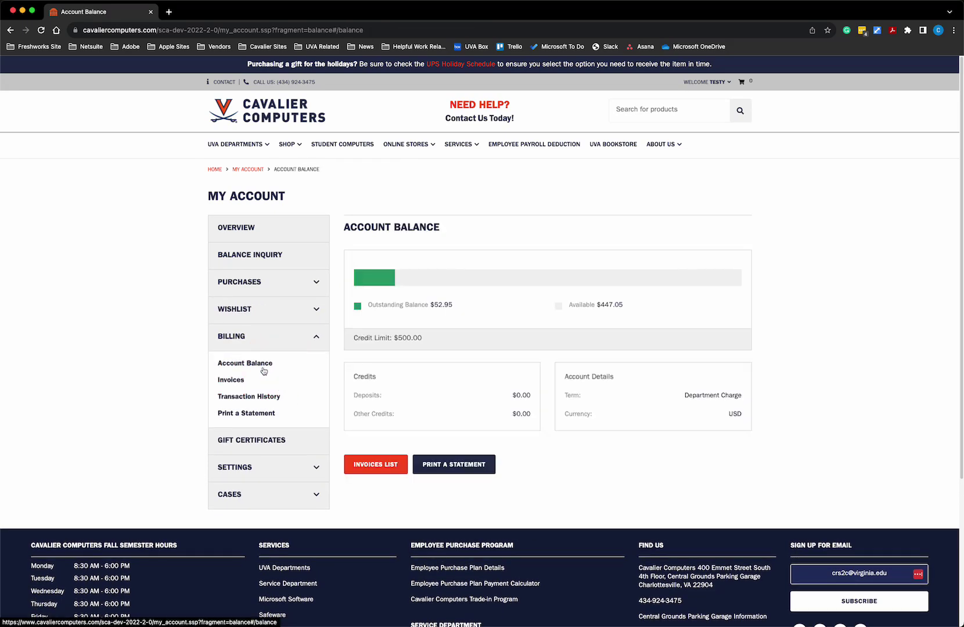
click(244, 381)
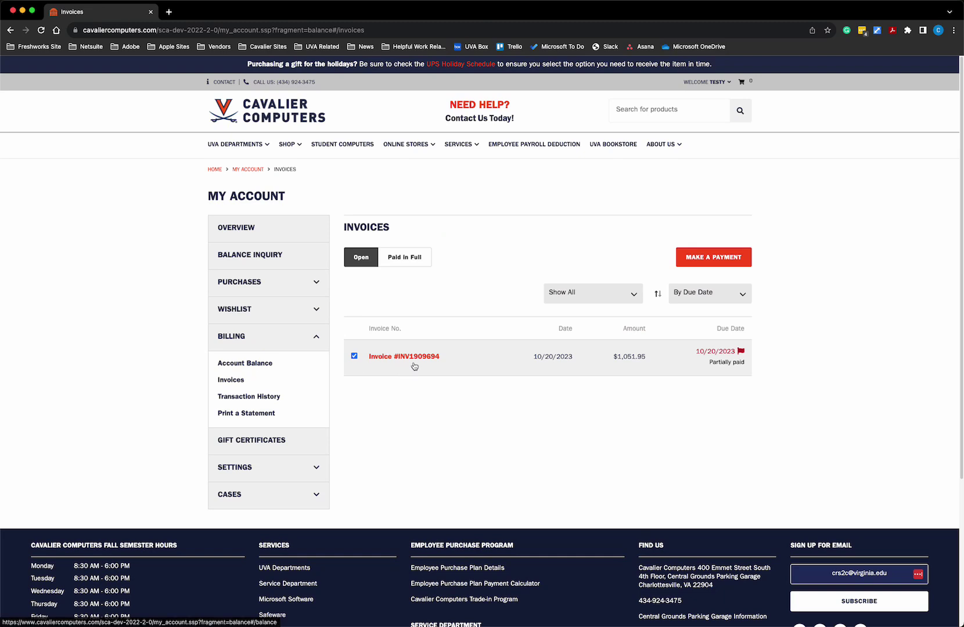
Open the transaction history and set its start date to 2023-10-01
click(256, 397)
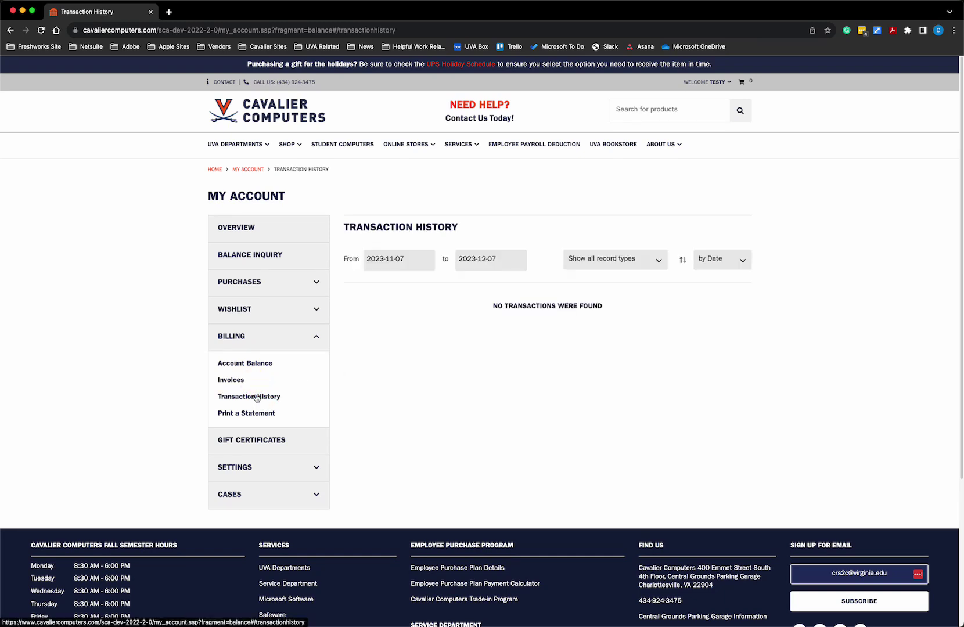
click(423, 257)
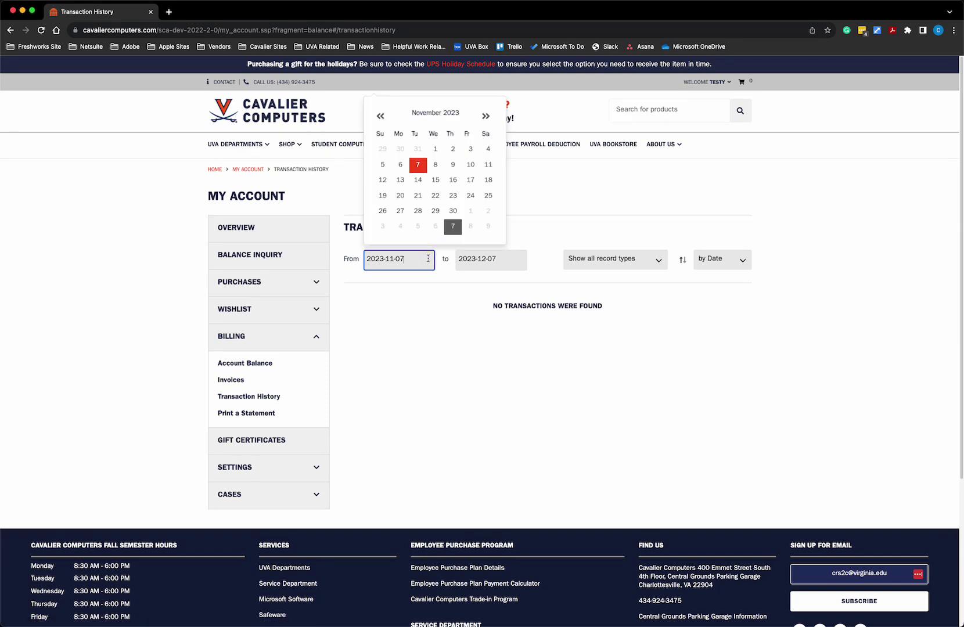
click(381, 117)
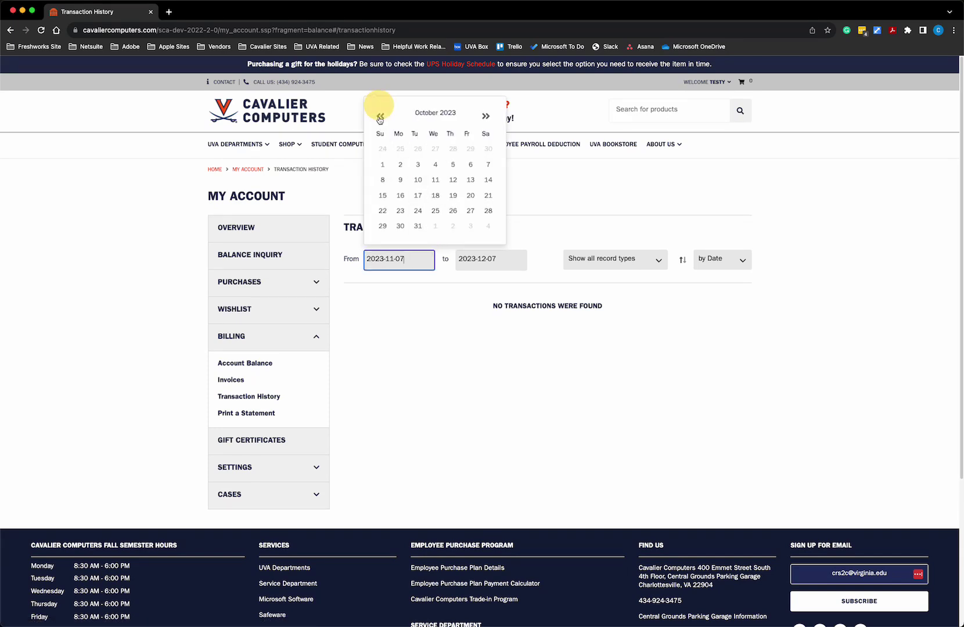
click(383, 165)
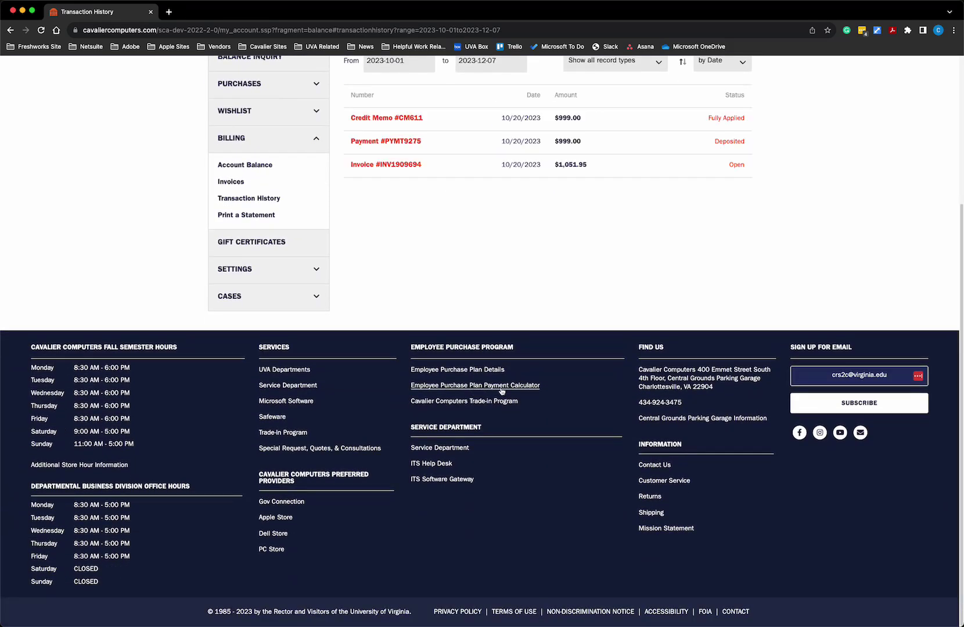
Open the Customer Service page and follow its online Customer Support link to the help portal
click(668, 481)
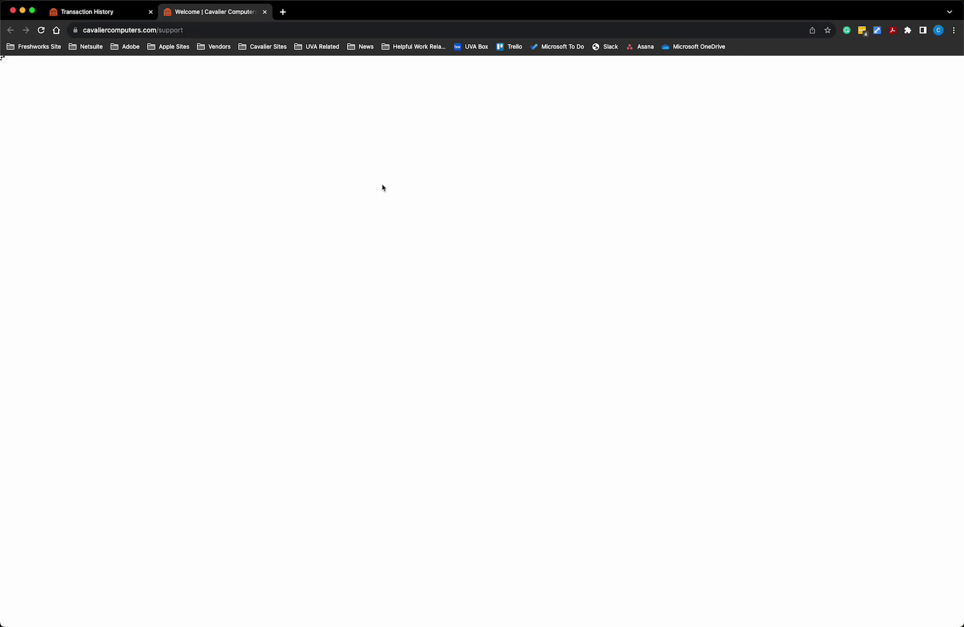
scroll(355, 293, down, 5)
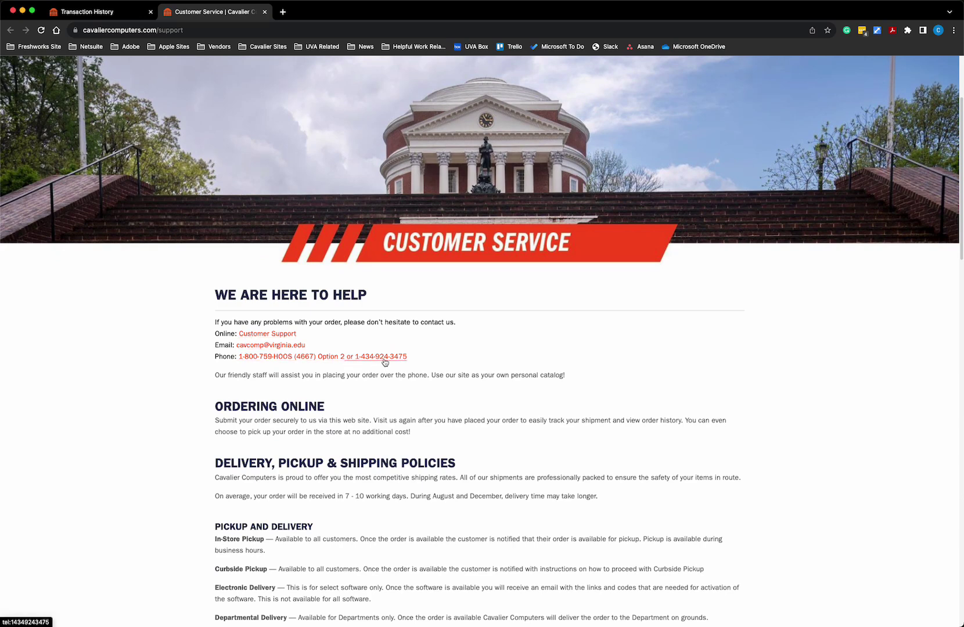
click(271, 335)
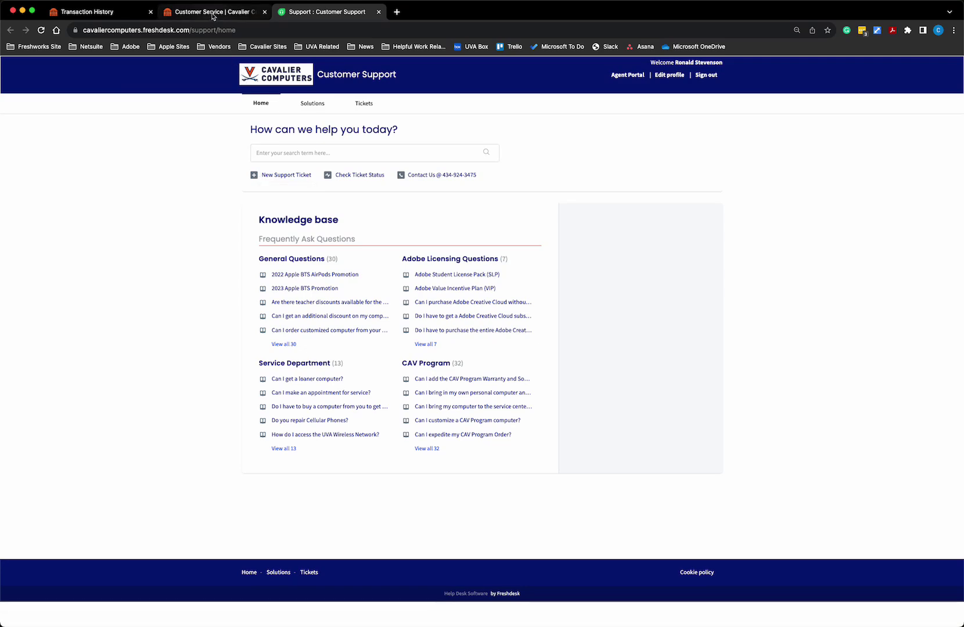
Return to the Customer Service page and open the Account Balance page from the account's billing section
click(213, 14)
scroll(177, 122, up, 5)
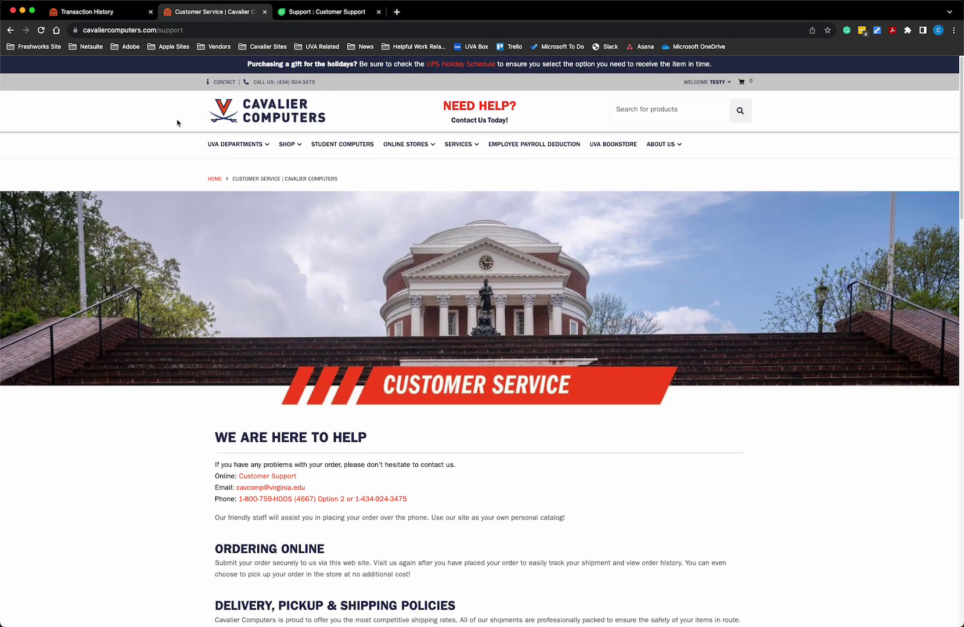
click(725, 85)
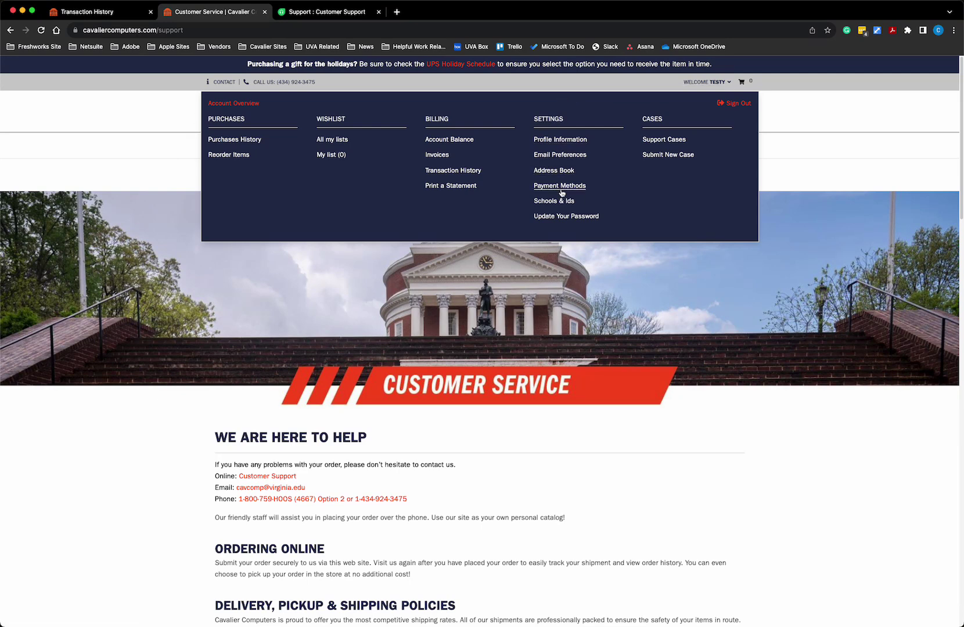
click(456, 140)
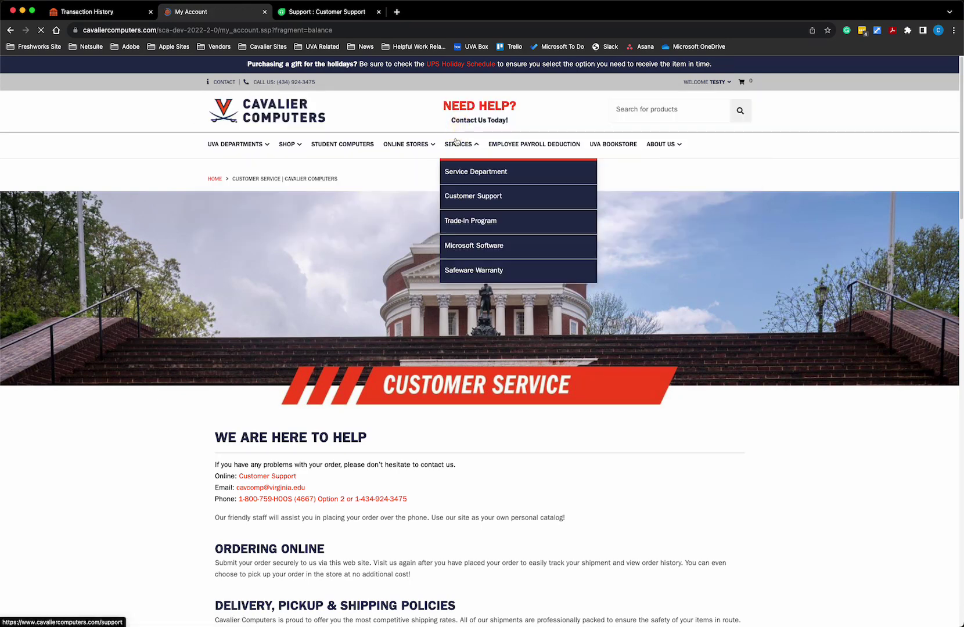